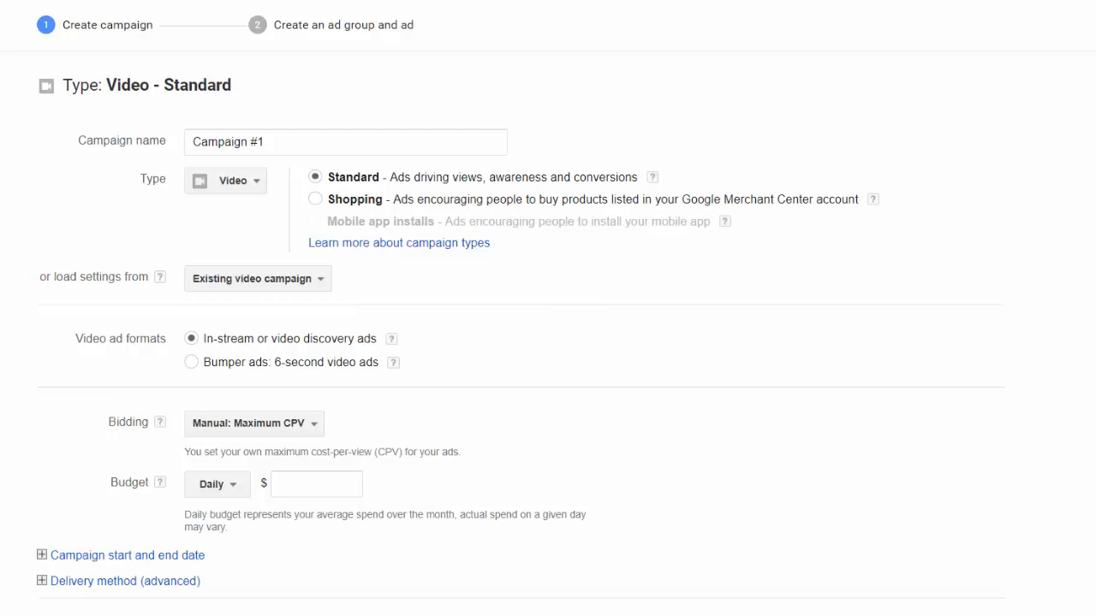
# - Examine the YouTube Search and YouTube Videos options in the campaign's Networks settings
pyautogui.scroll(-5, 964, 254)
pyautogui.scroll(1, 748, 276)
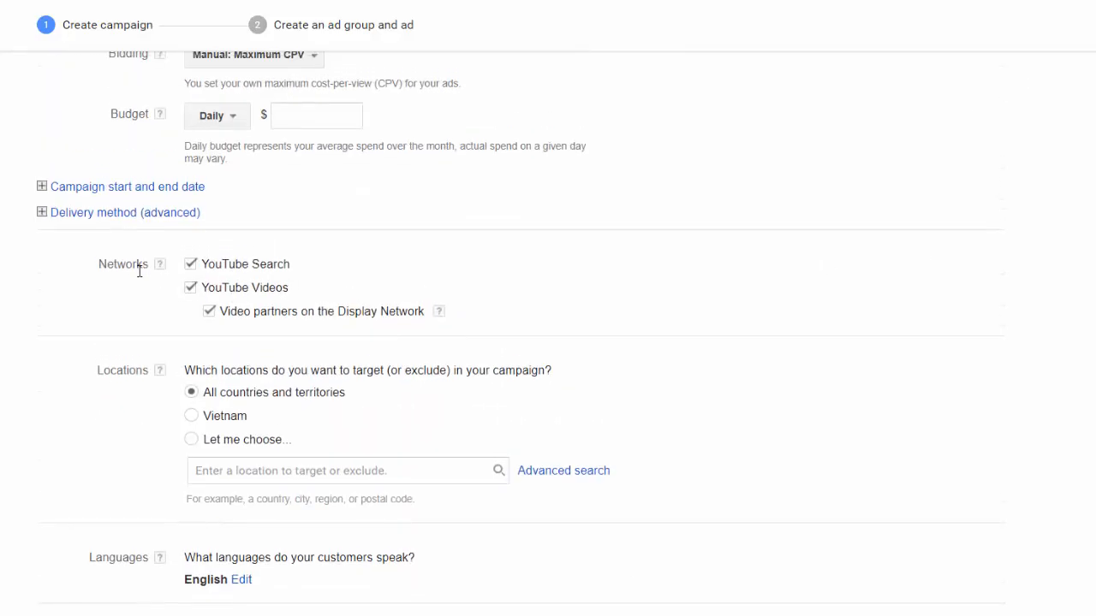
pyautogui.moveTo(99, 265); pyautogui.dragTo(149, 266)
pyautogui.moveTo(304, 274); pyautogui.dragTo(249, 294)
# - Open youtube.com in a new browser tab
pyautogui.hotkey('ctrl', 't')
pyautogui.write('yout')
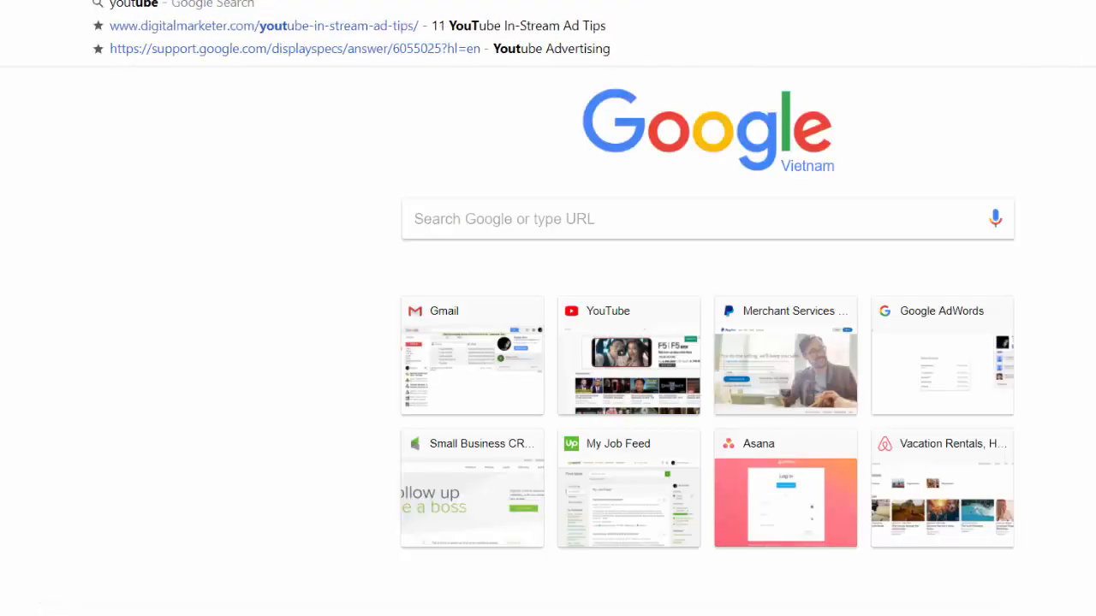
pyautogui.write('ube.com')
pyautogui.press('Return')
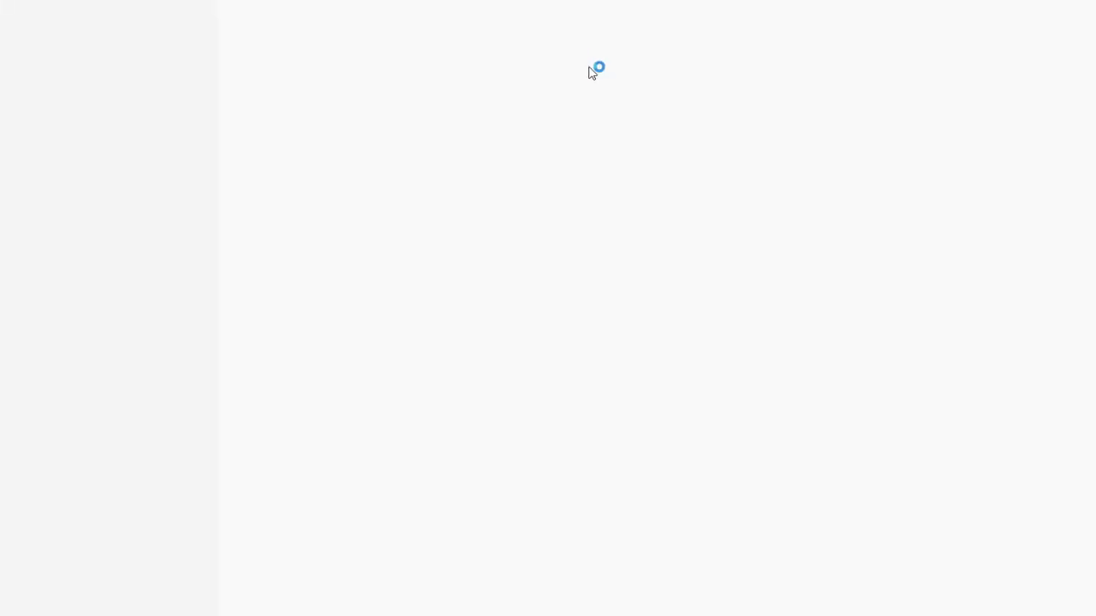
# - Search YouTube for "photograph"
pyautogui.write('fit')
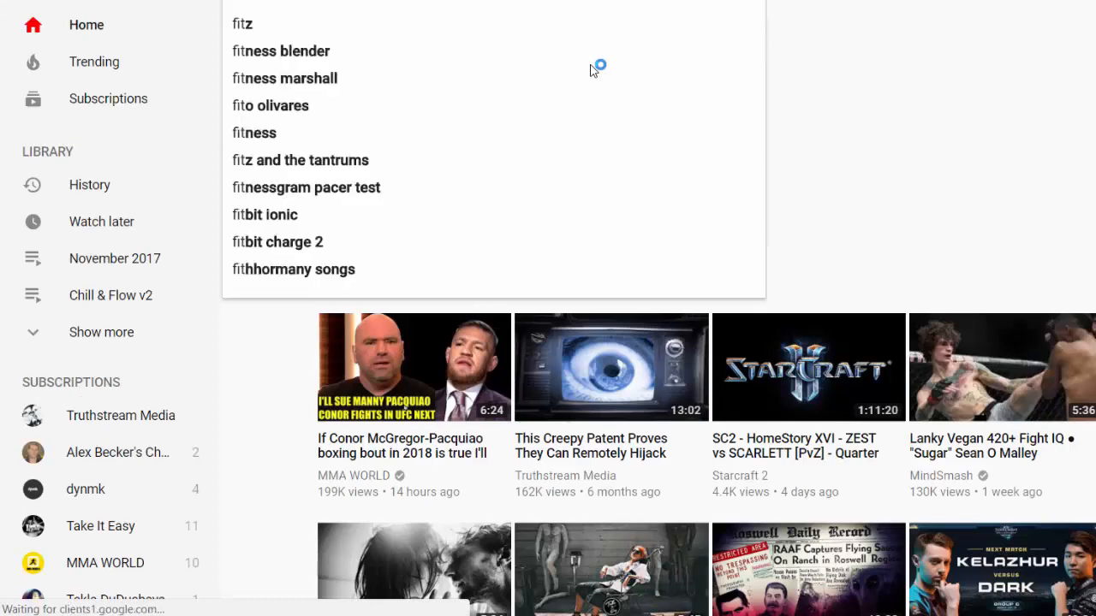
pyautogui.write('ness')
pyautogui.press('Return')
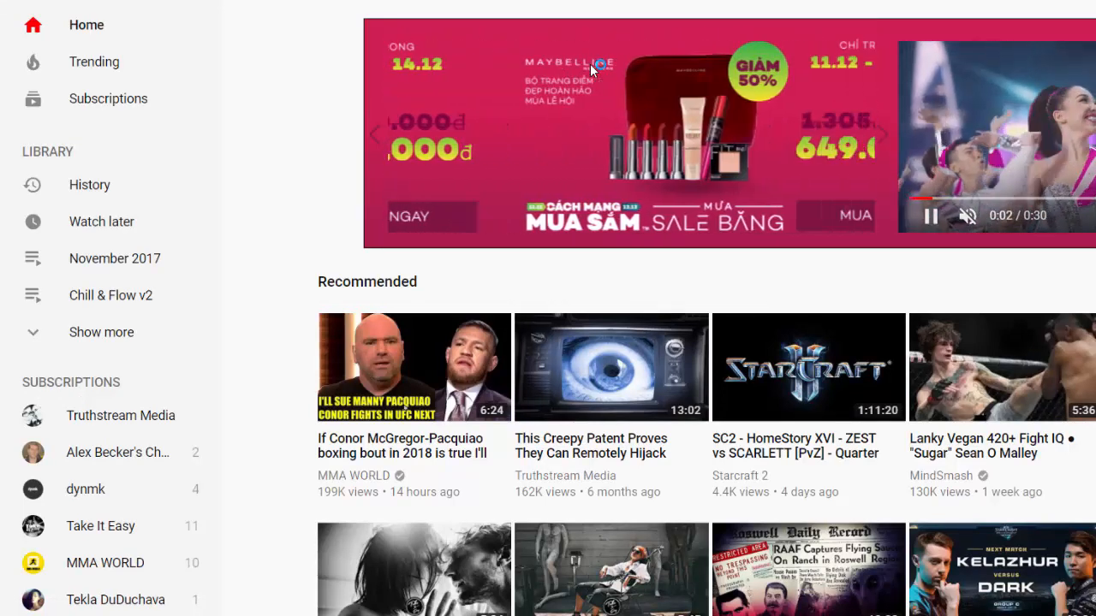
pyautogui.write('photograph')
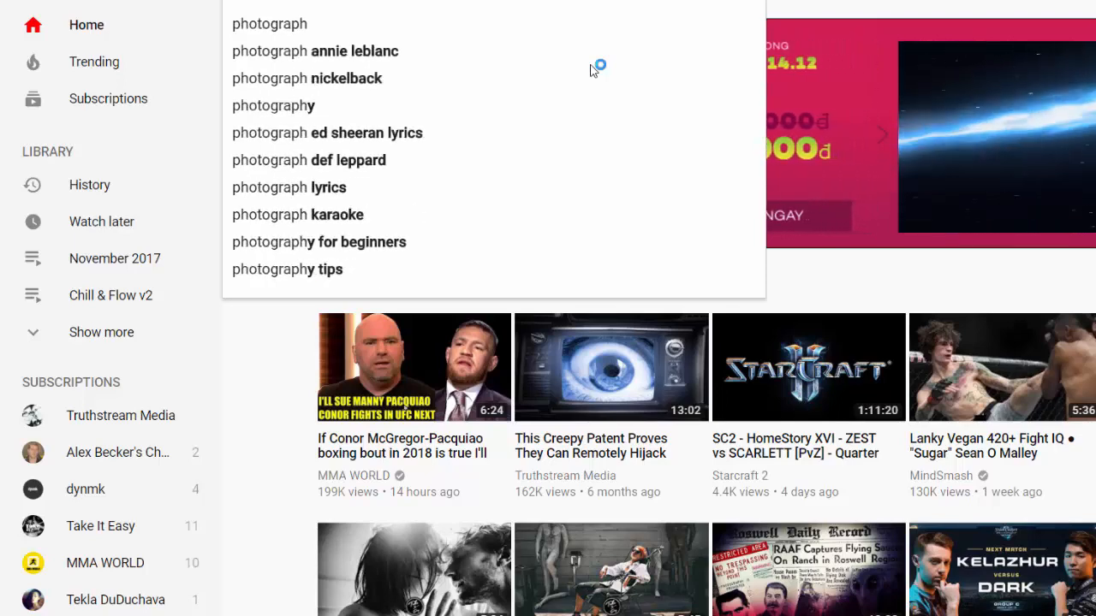
pyautogui.press('Return')
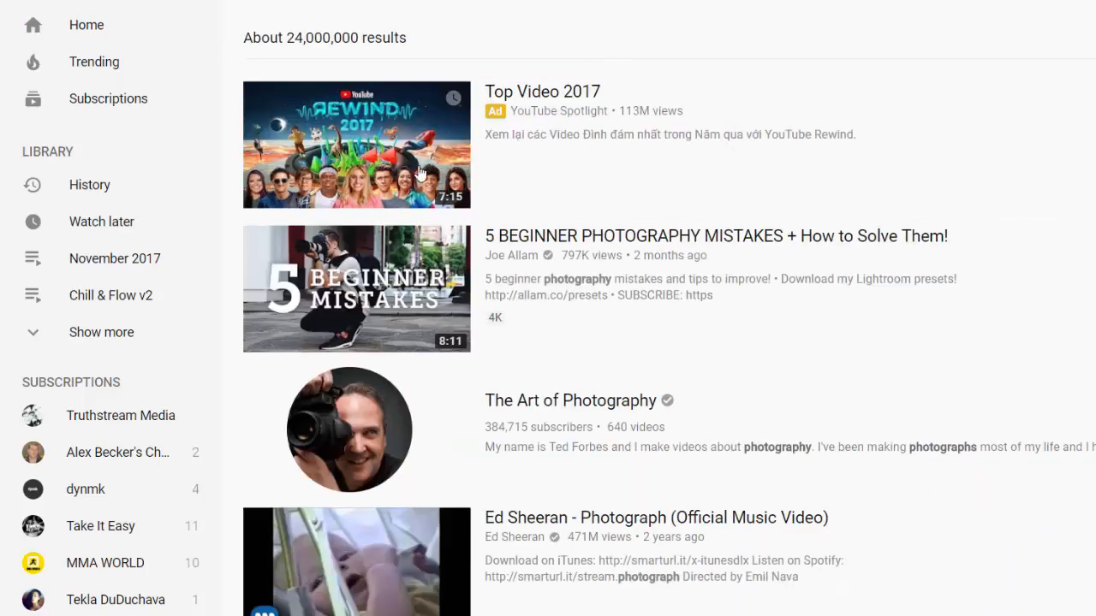
# - Check the search results for ad placements, open "Photography Tutorial: ISO, Aperture, Shutter Speed" and pause its pre-roll ad
pyautogui.moveTo(461, 146)
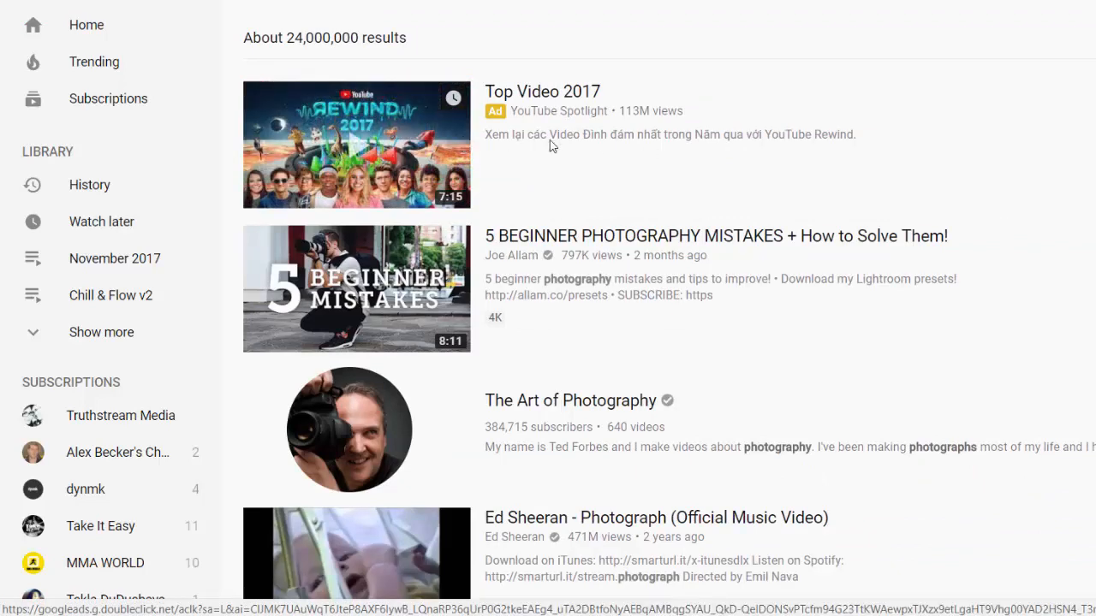
pyautogui.scroll(-2, 600, 257)
pyautogui.scroll(-2, 583, 462)
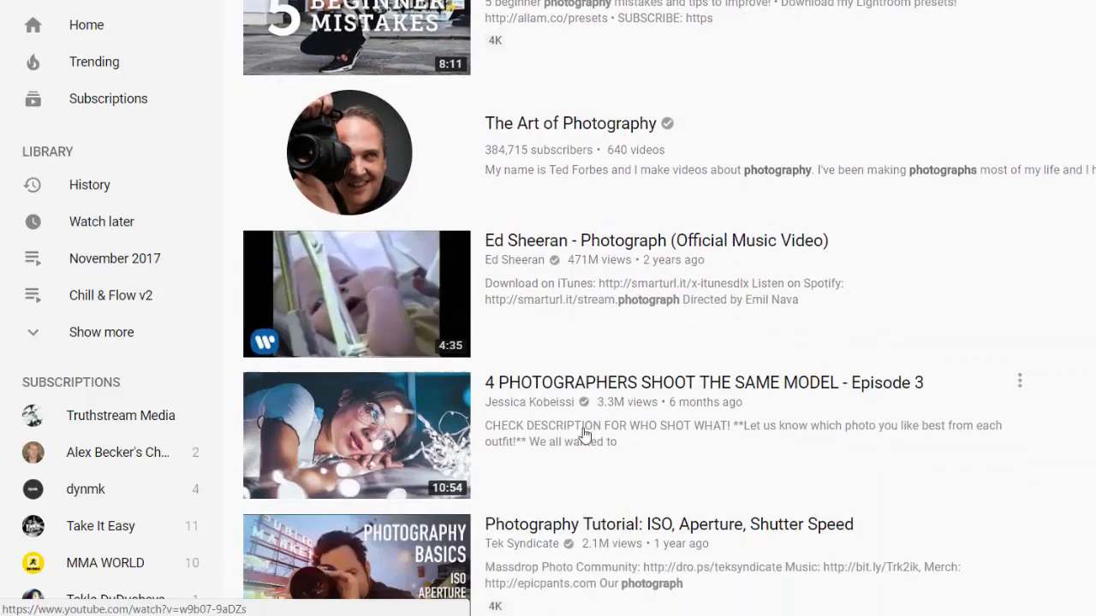
pyautogui.scroll(-3, 583, 435)
pyautogui.click(622, 248)
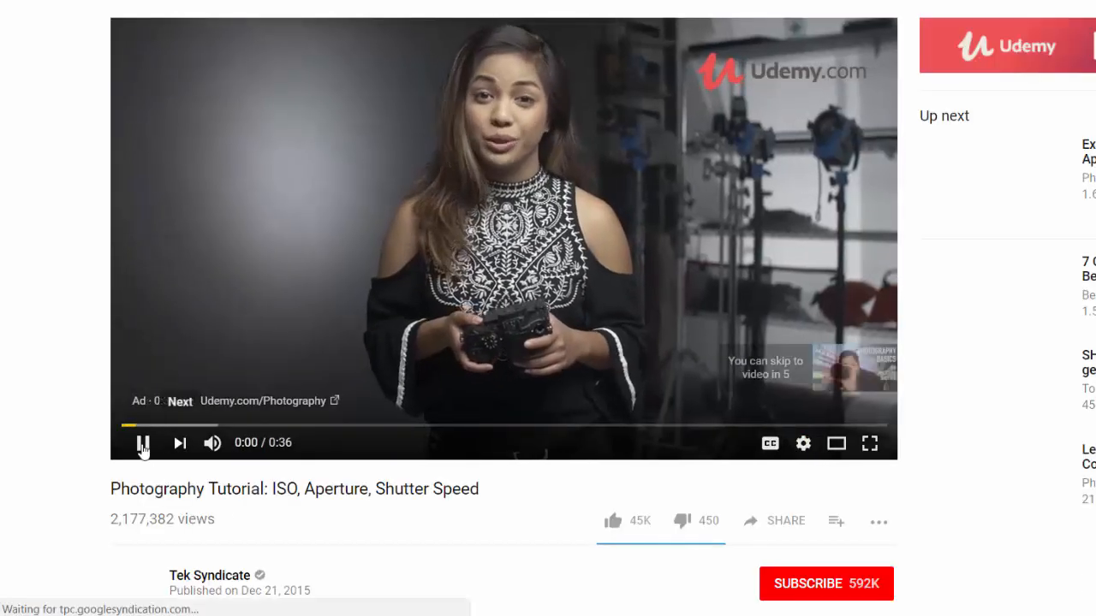
pyautogui.click(143, 444)
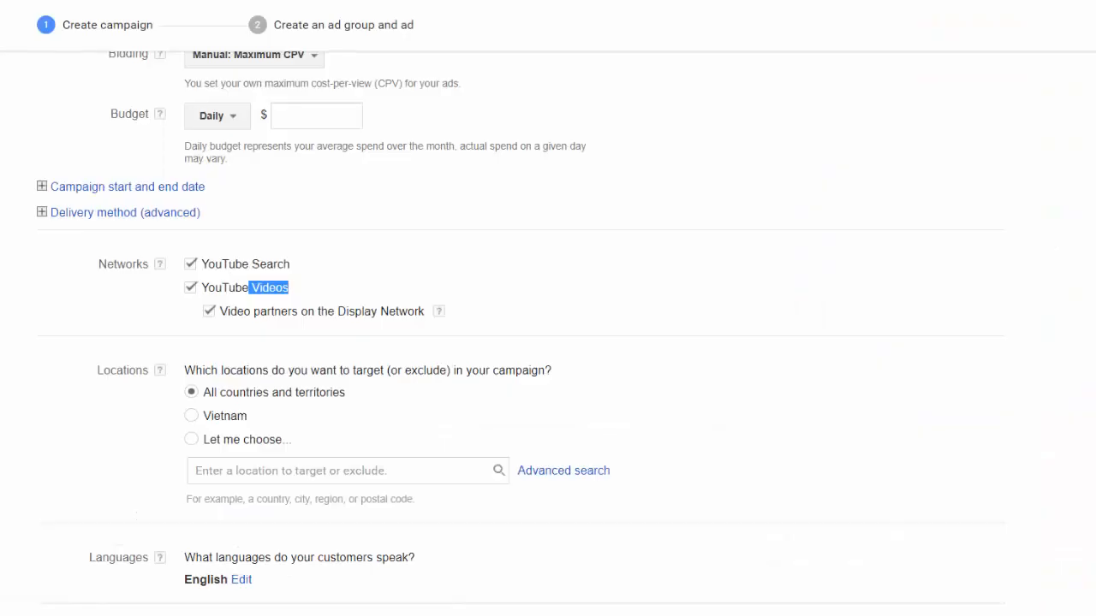
# - Return to the AdWords campaign form and review the YouTube Search, YouTube Videos and Display Network video partners options
pyautogui.moveTo(299, 270); pyautogui.dragTo(211, 263)
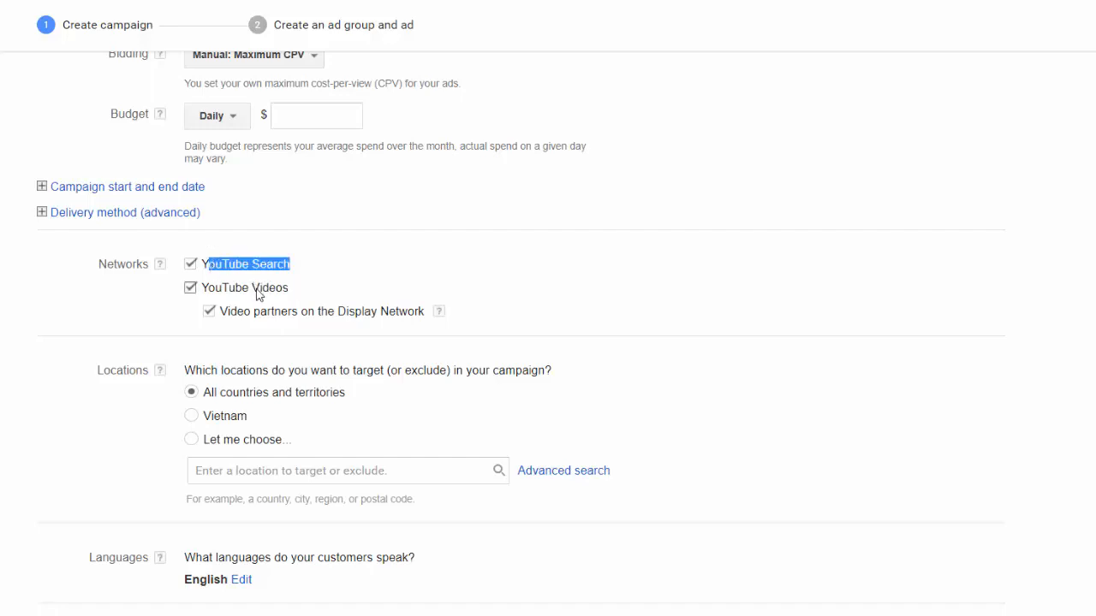
pyautogui.moveTo(293, 291); pyautogui.dragTo(262, 298)
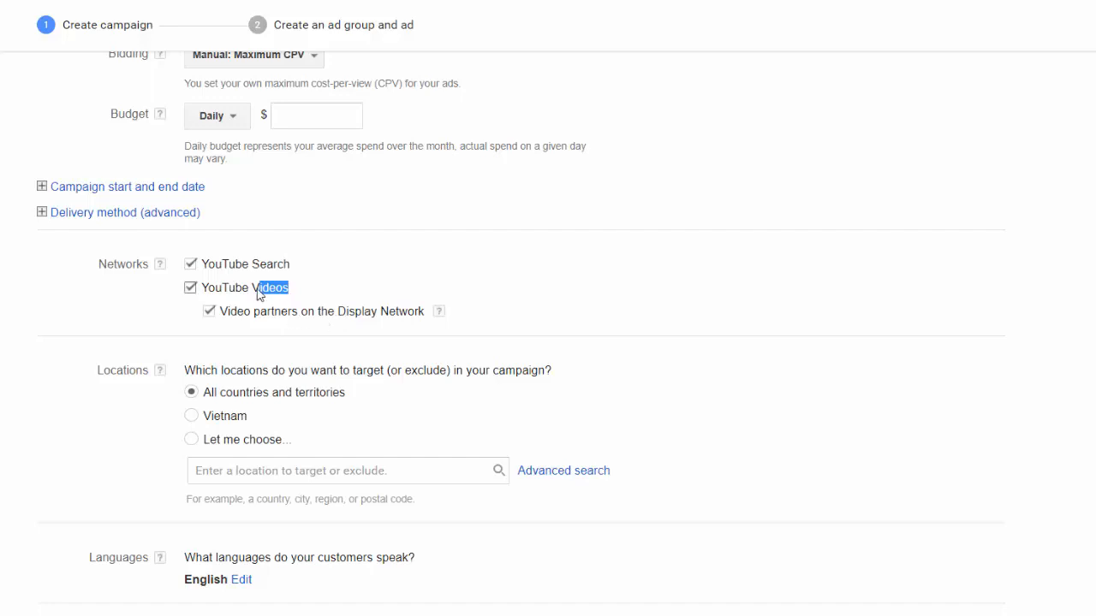
pyautogui.moveTo(252, 291); pyautogui.dragTo(293, 293)
pyautogui.moveTo(274, 315); pyautogui.dragTo(326, 327)
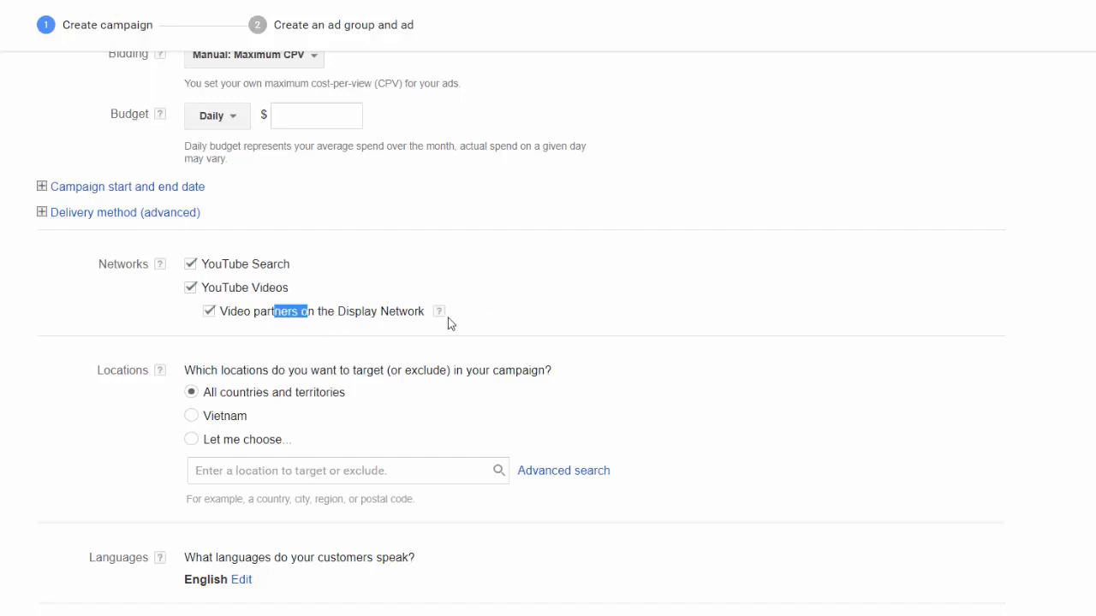
pyautogui.moveTo(434, 313); pyautogui.dragTo(227, 333)
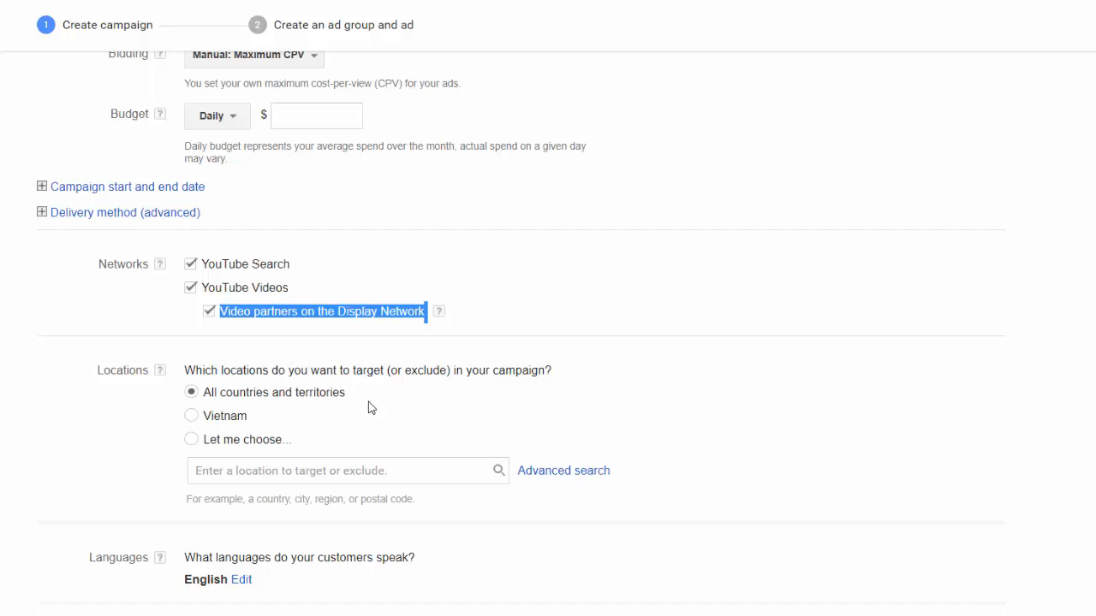
pyautogui.moveTo(291, 265); pyautogui.dragTo(214, 271)
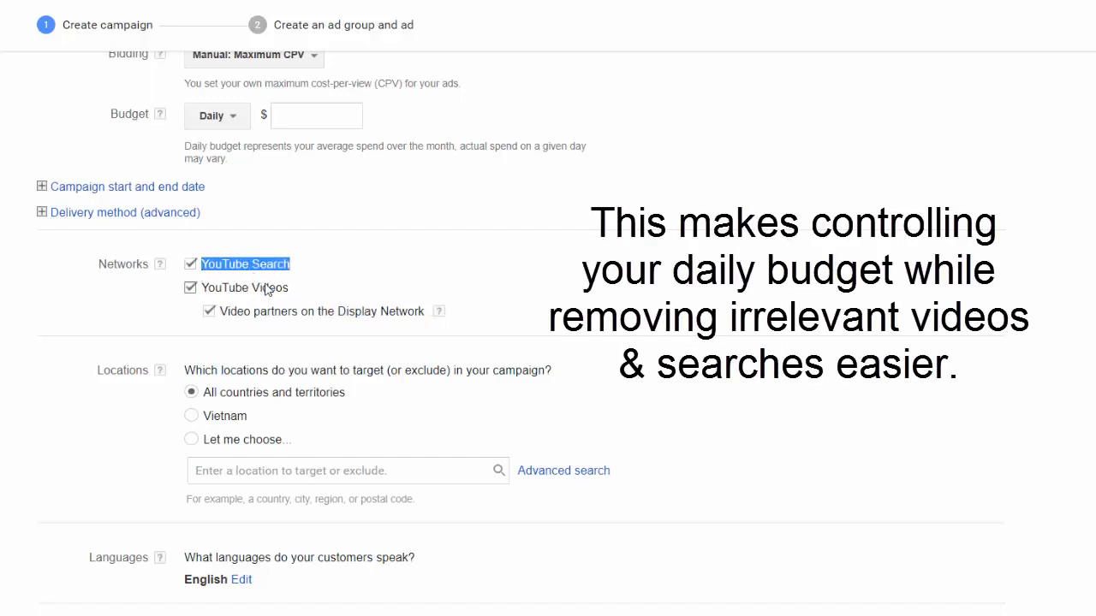
pyautogui.moveTo(294, 290); pyautogui.dragTo(222, 294)
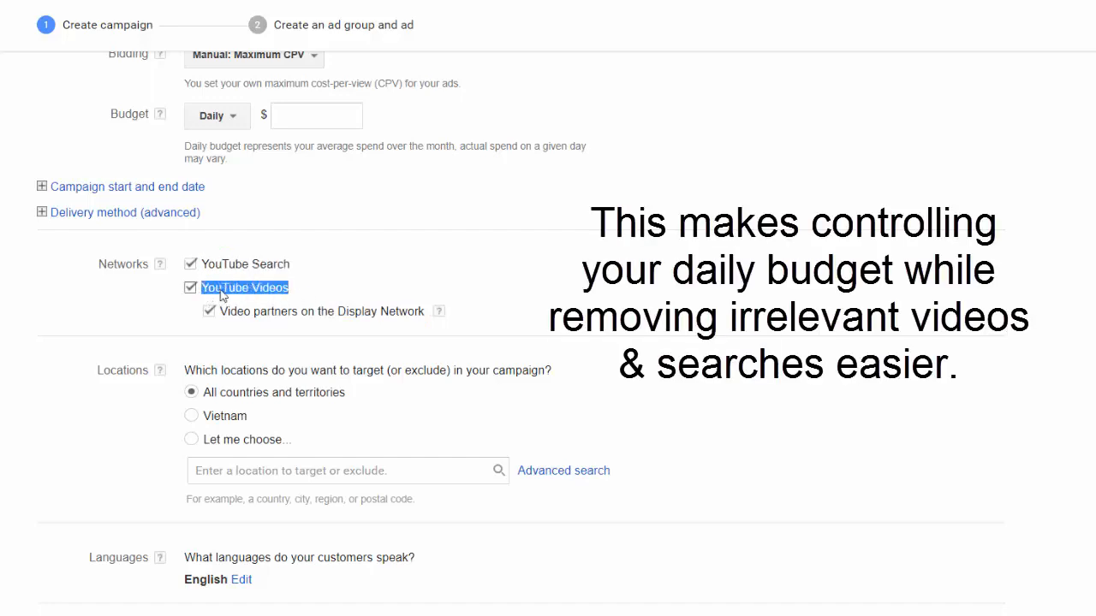
pyautogui.moveTo(311, 272); pyautogui.dragTo(206, 274)
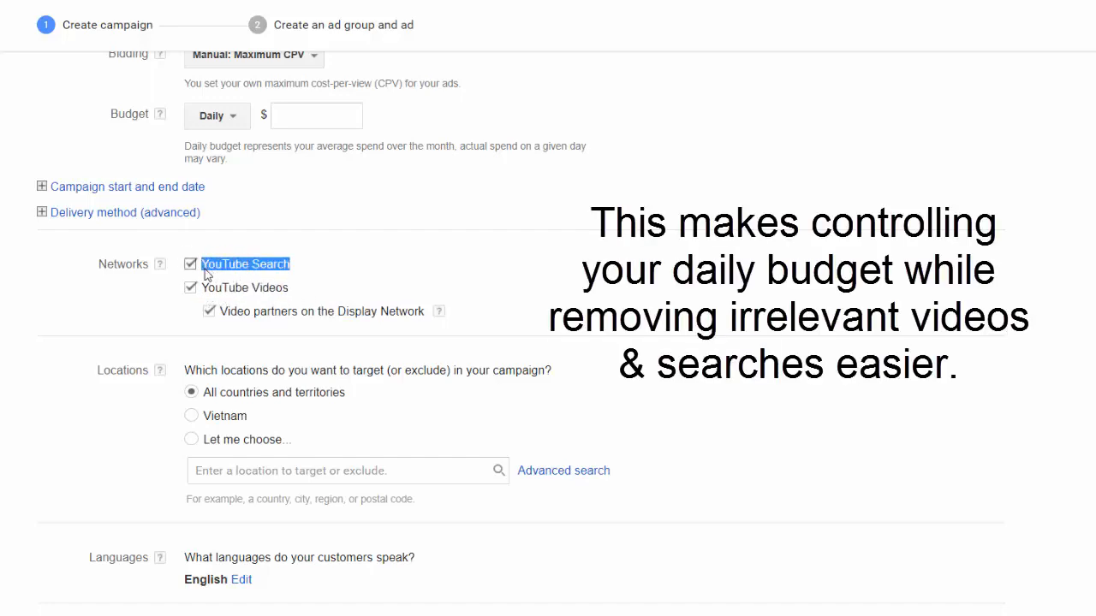
# - Name the campaign "YT Search | Instream Ads 1"
pyautogui.scroll(4, 272, 283)
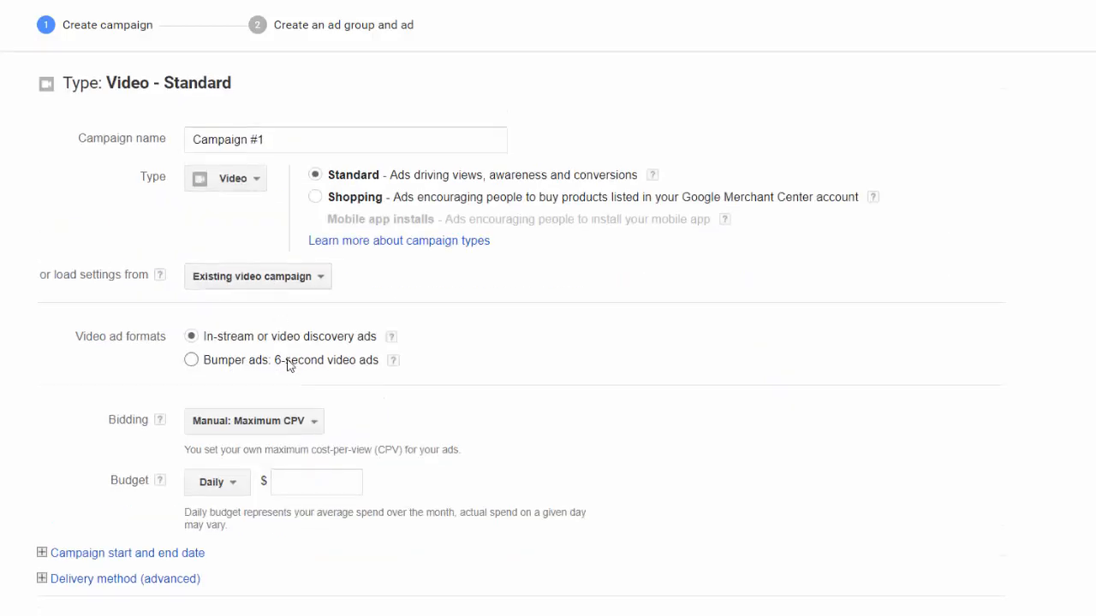
pyautogui.scroll(-2, 290, 364)
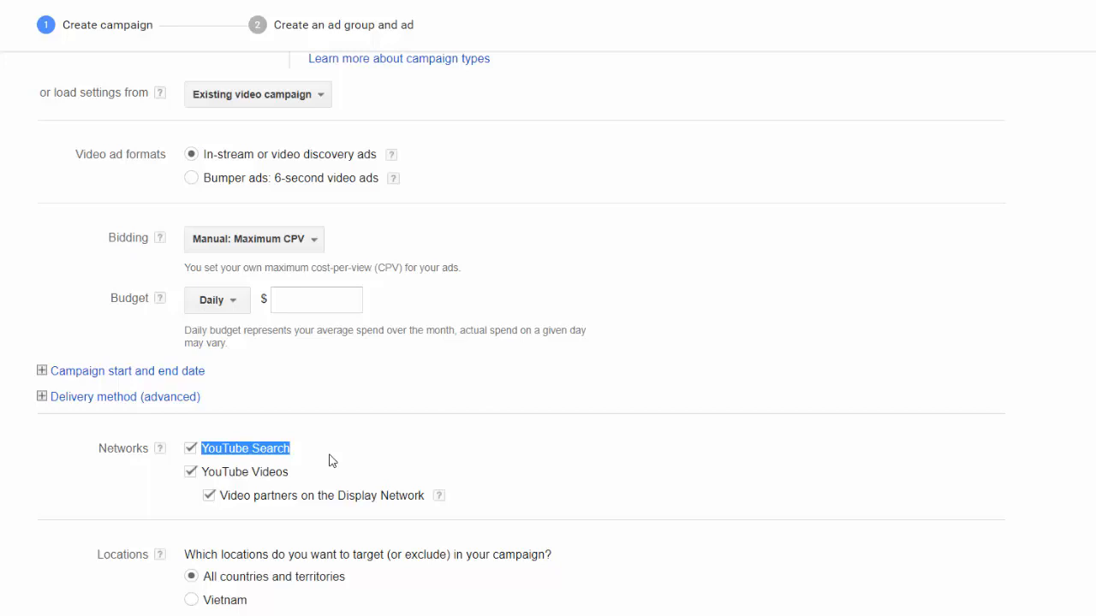
pyautogui.scroll(2, 332, 461)
pyautogui.moveTo(297, 142); pyautogui.dragTo(133, 137)
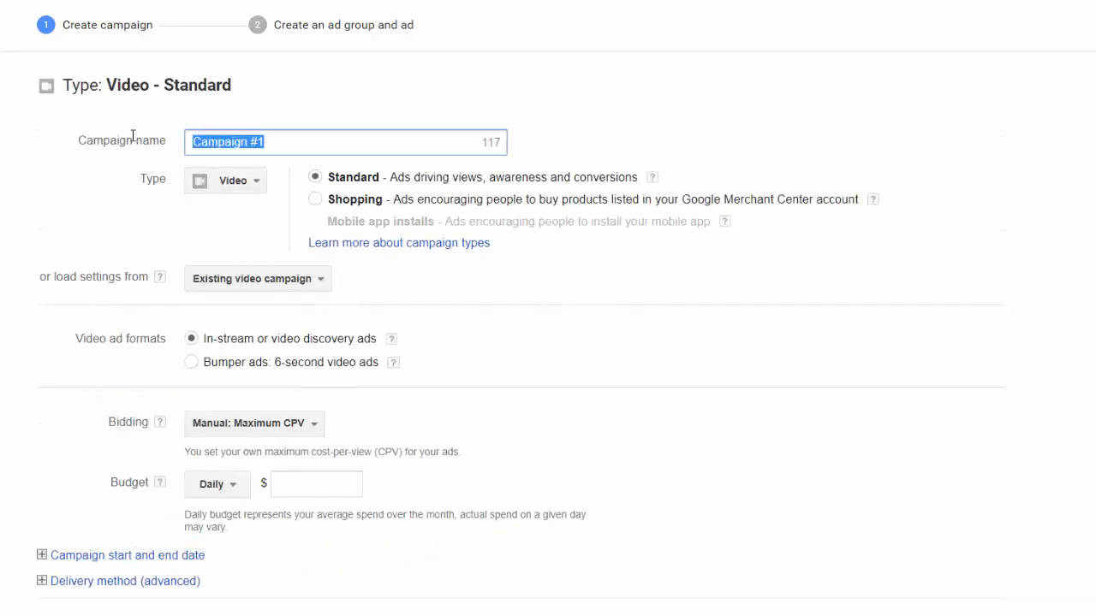
pyautogui.write('YT Search')
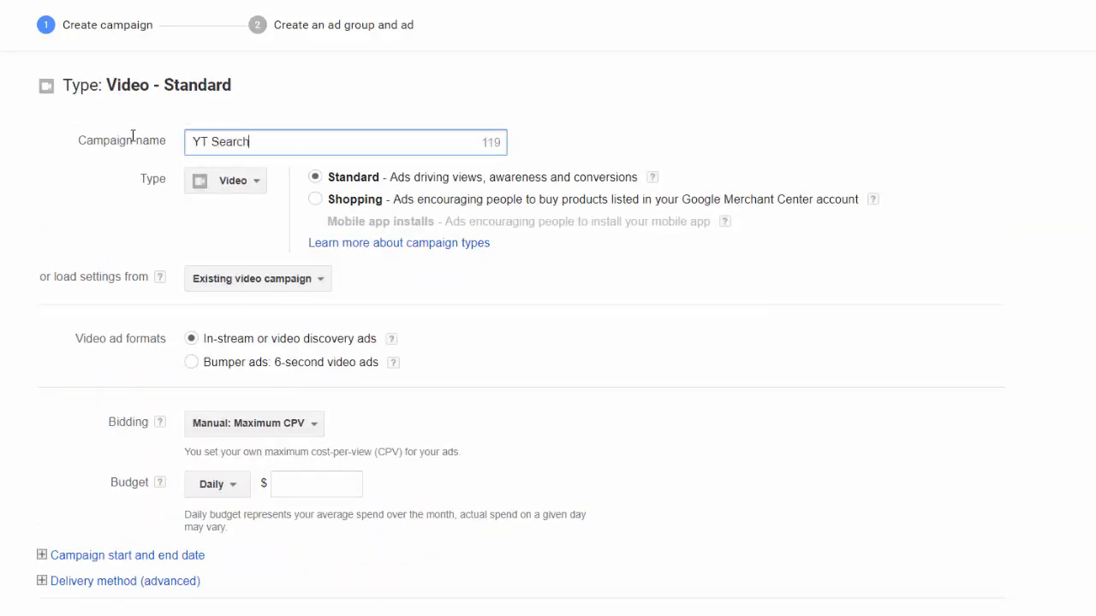
pyautogui.write(' | Insteream Ads 1')
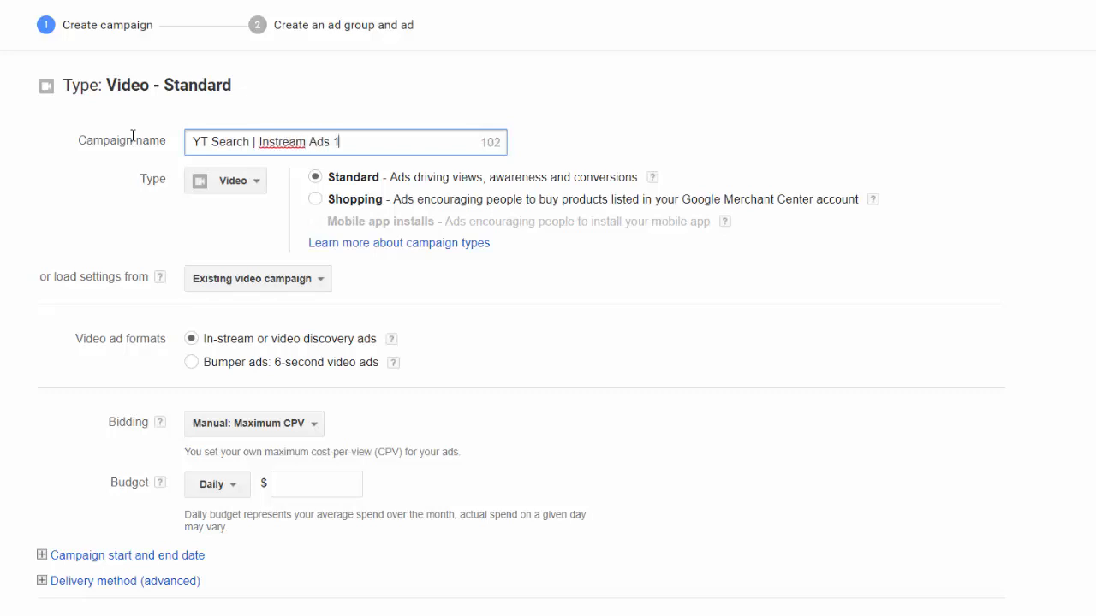
# - Exclude YouTube Videos from the campaign's networks, leaving only YouTube Search selected
pyautogui.scroll(-1, 272, 186)
pyautogui.scroll(1, 383, 510)
pyautogui.scroll(-3, 384, 511)
pyautogui.click(190, 379)
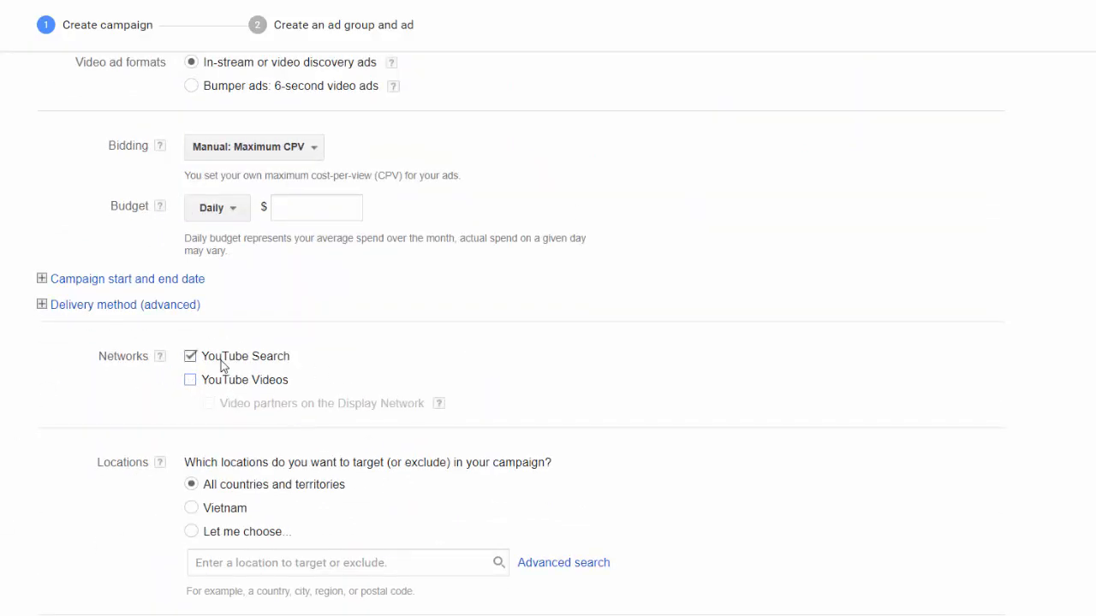
# - Change "Search" to "Videos" in the campaign name so it reads "YT Videos | Instream Ads 1"
pyautogui.scroll(3, 221, 364)
pyautogui.scroll(-2, 294, 462)
pyautogui.scroll(2, 294, 433)
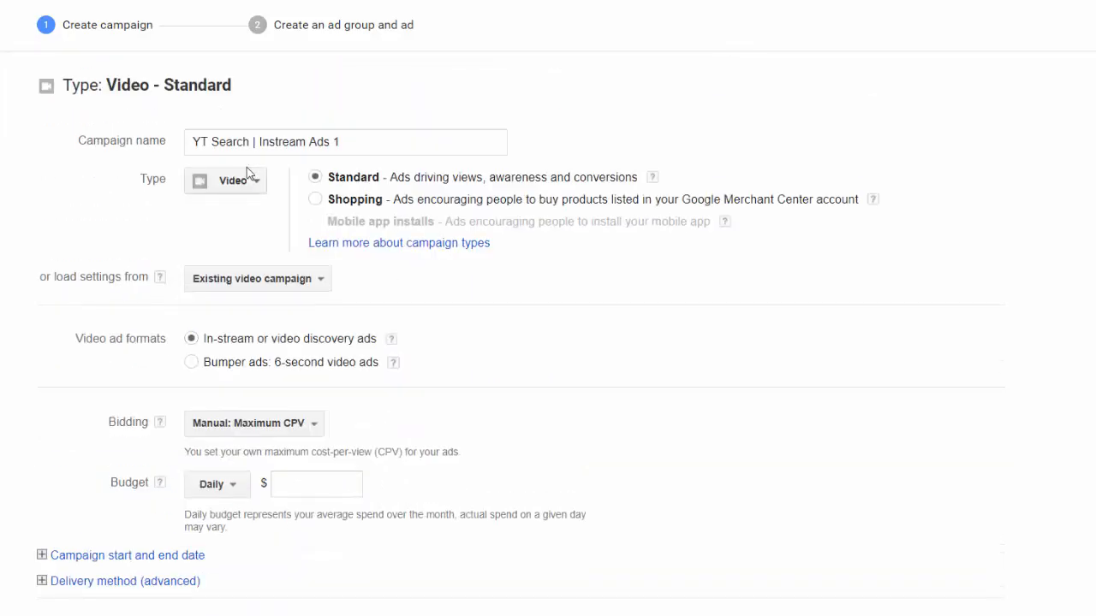
pyautogui.doubleClick(216, 139)
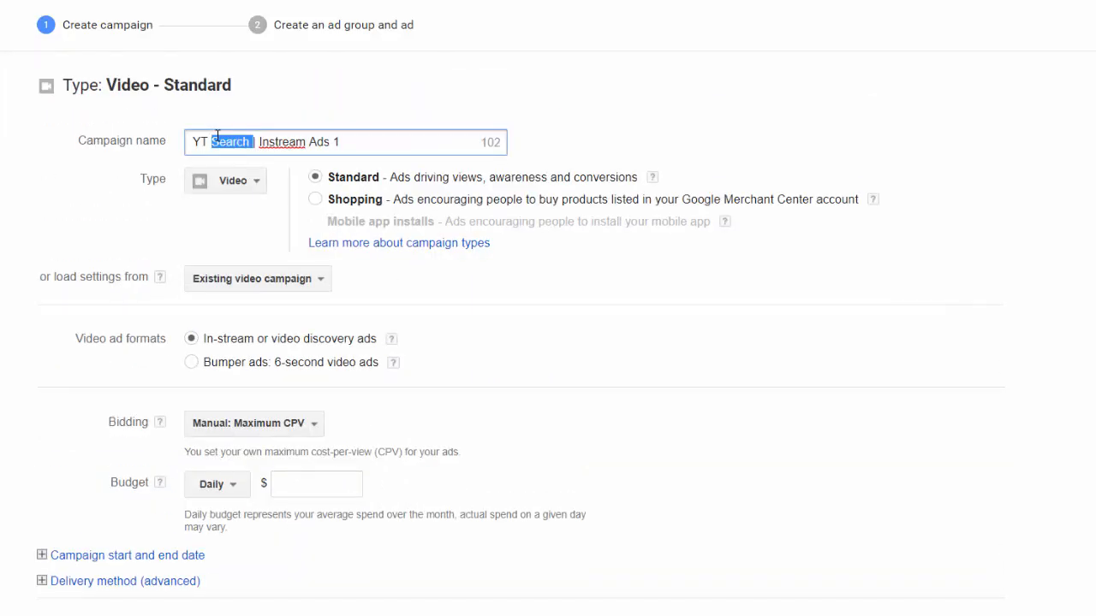
pyautogui.write('Videos')
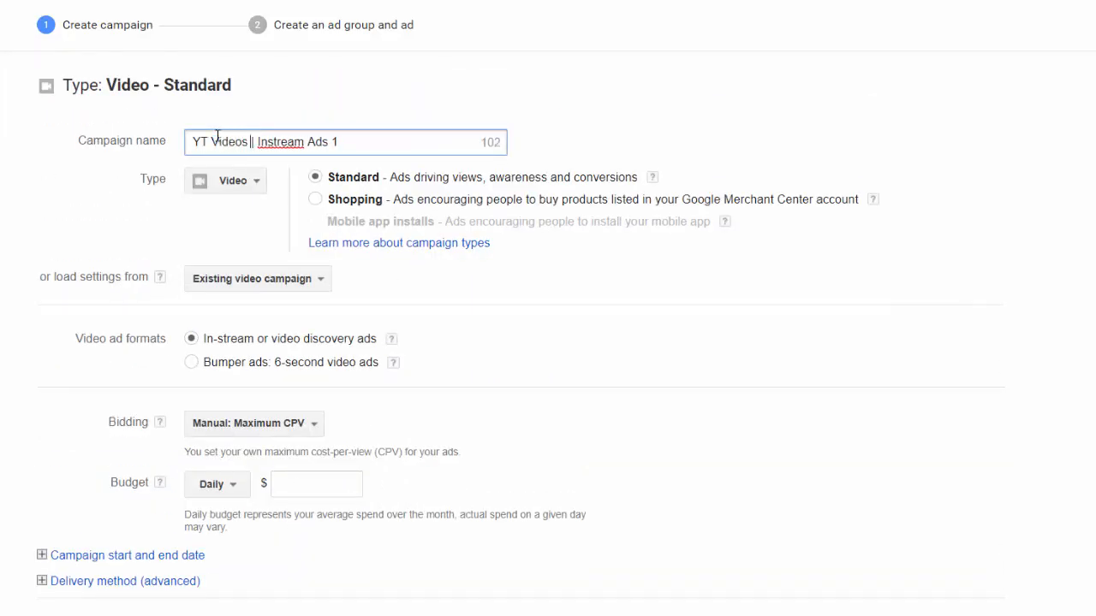
# - Switch the campaign's networks from YouTube Search to YouTube Videos
pyautogui.scroll(-5, 282, 372)
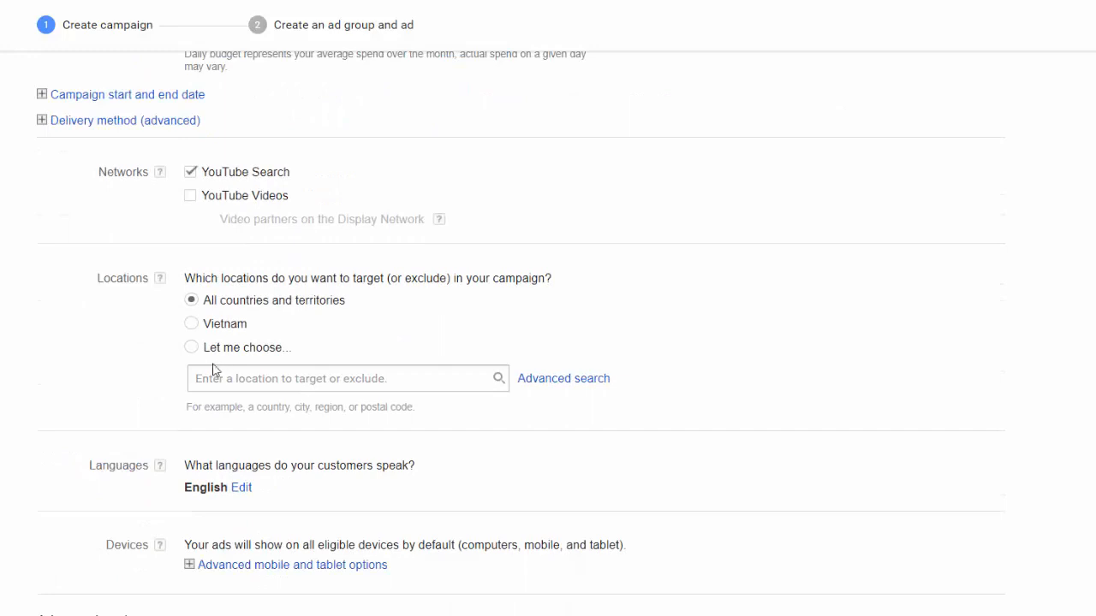
pyautogui.click(190, 173)
pyautogui.click(190, 196)
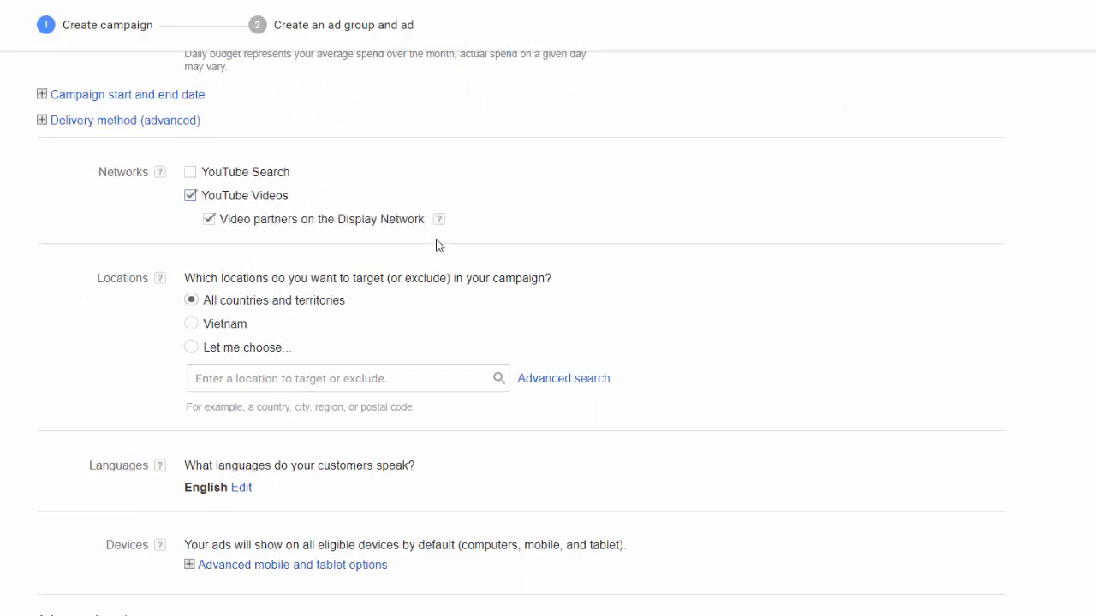
# - Exclude video partners on the Display Network from the campaign's networks
pyautogui.moveTo(220, 220); pyautogui.dragTo(426, 226)
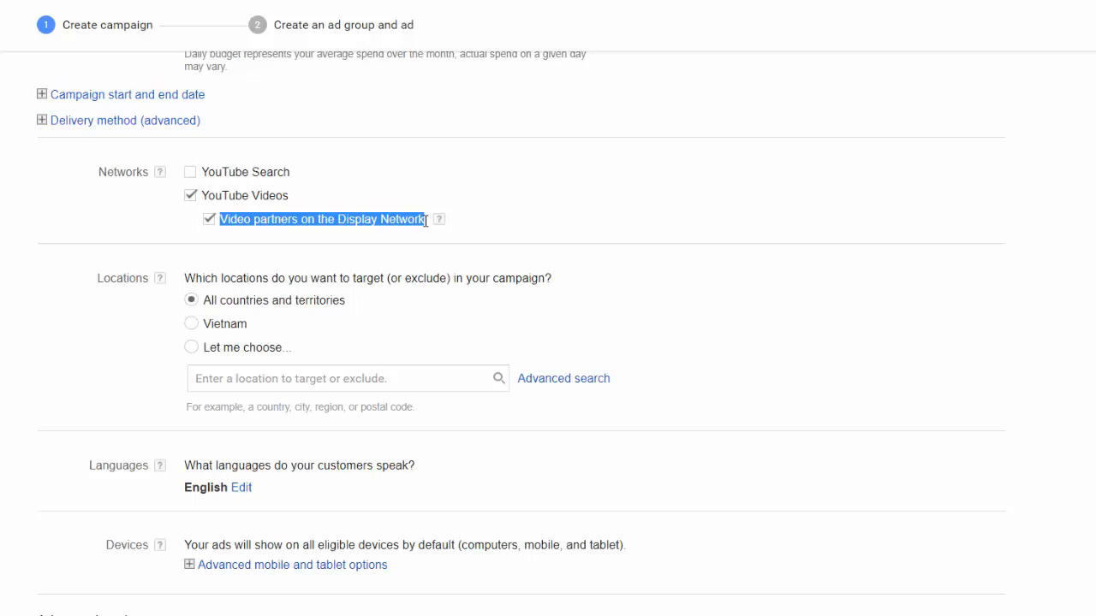
pyautogui.click(209, 219)
pyautogui.click(213, 223)
pyautogui.click(211, 221)
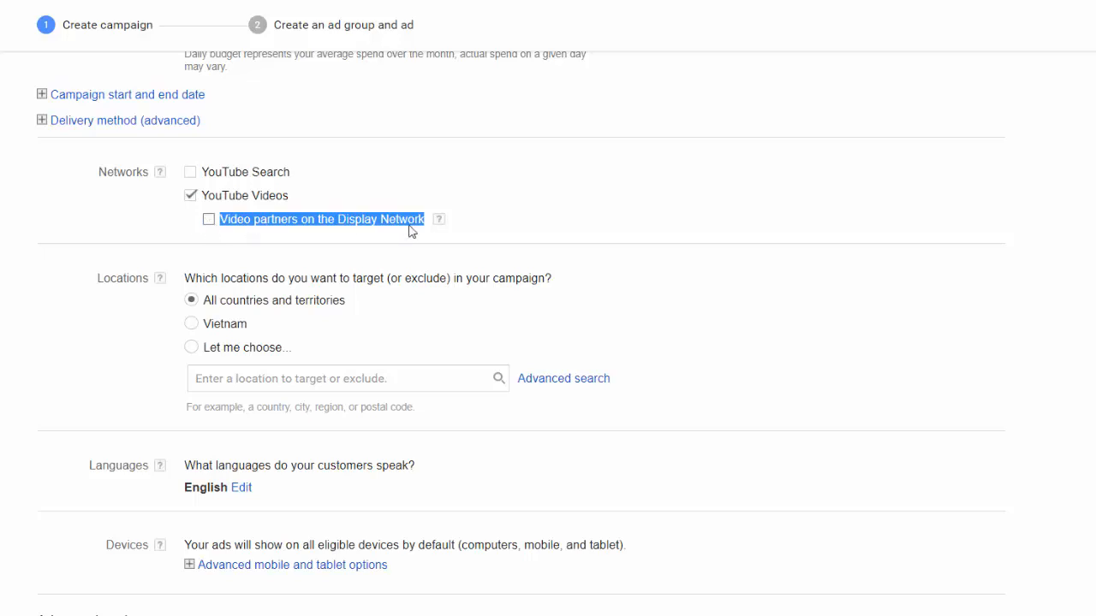